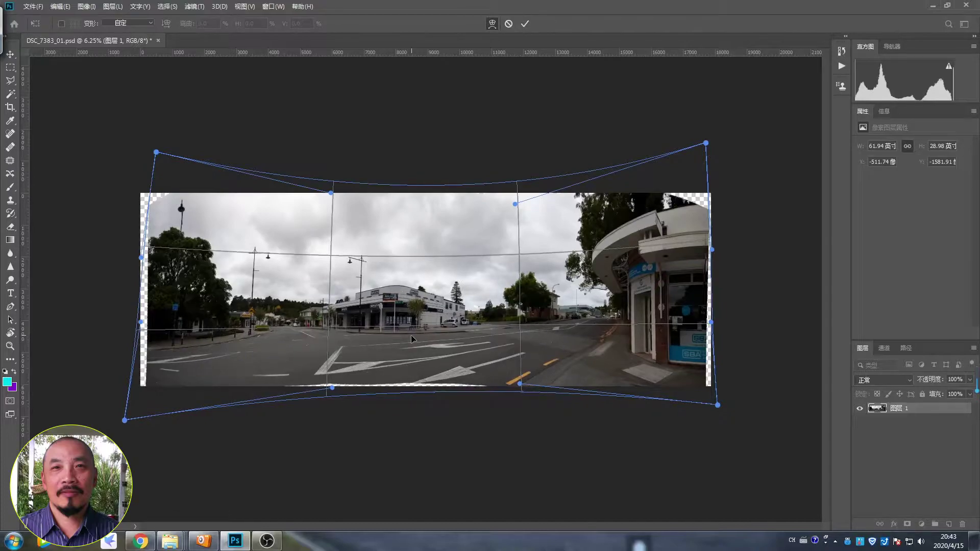
Step: Nudge the bottom-right warp corner outward, commit the warp, then crop the transparent left edge away
drag(718, 405, 722, 408)
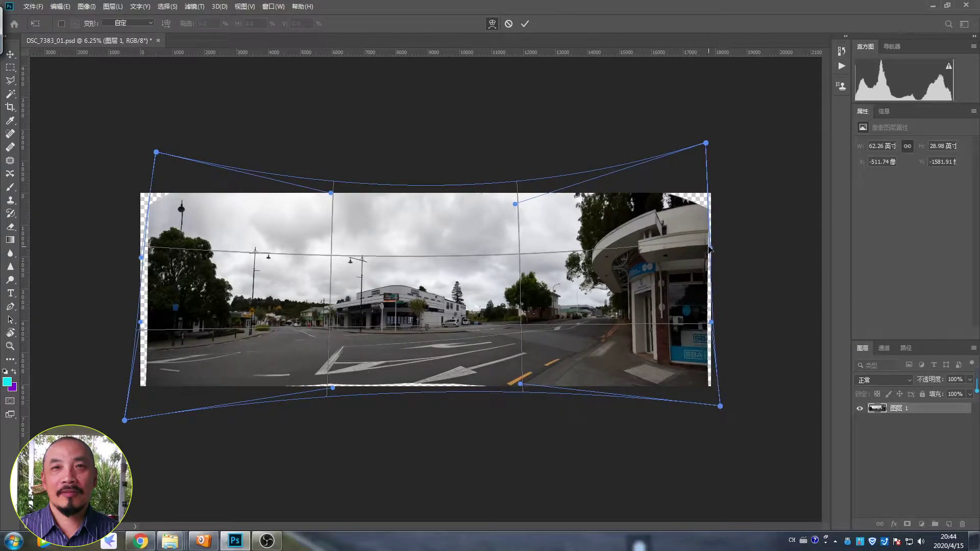
key(Return)
key(c)
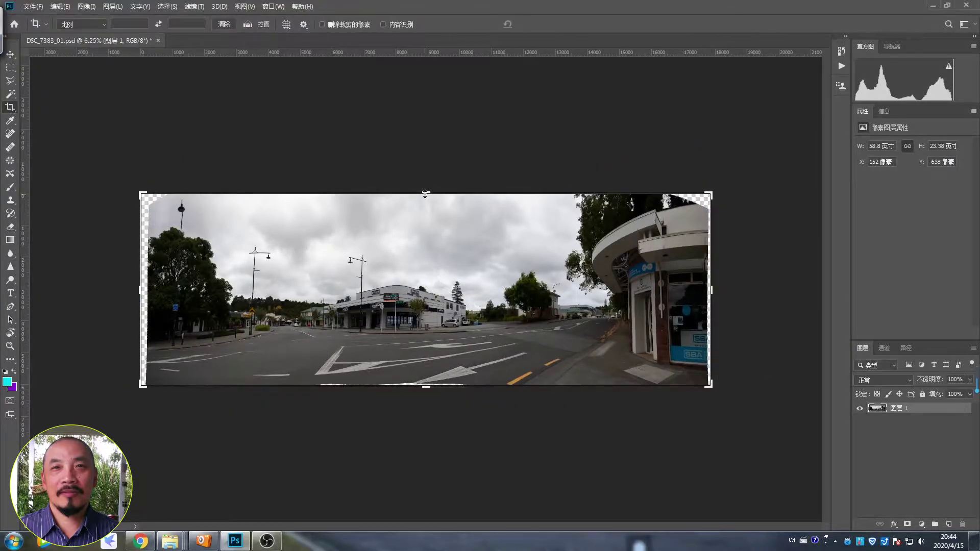
drag(141, 292, 150, 291)
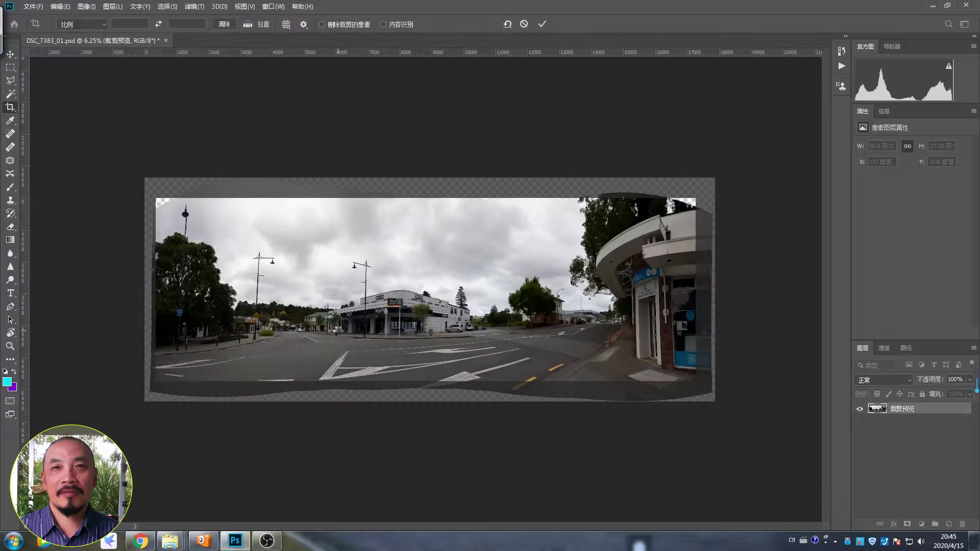
key(Return)
key(ctrl+r)
Step: Select the empty top-left corner and stretch it upward to fill the blank area
key(m)
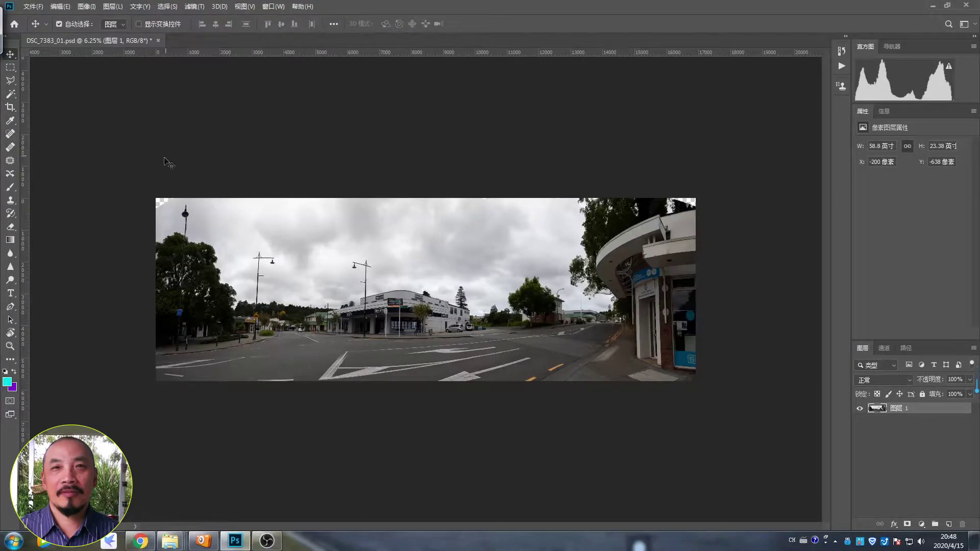
drag(159, 199, 227, 258)
key(alt+e)
click(76, 217)
drag(160, 198, 155, 197)
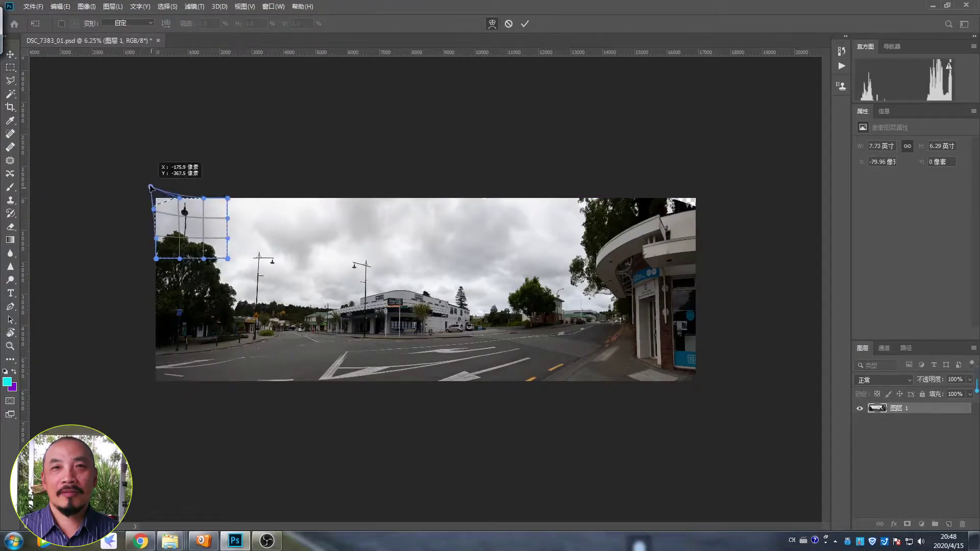
key(Return)
Step: Select the top-right corner region and warp it upward to fill the gap
drag(646, 199, 751, 239)
drag(613, 198, 697, 262)
key(alt+e)
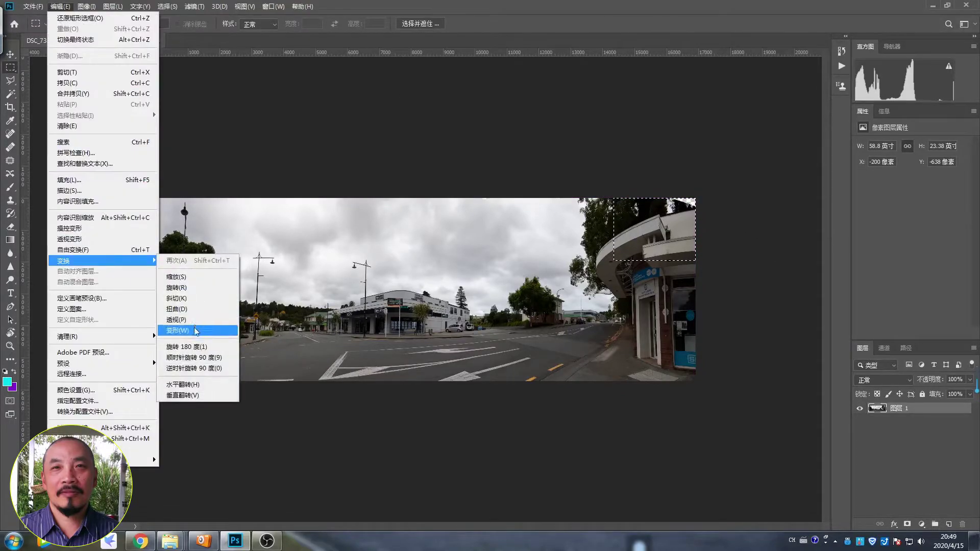
click(214, 328)
drag(697, 199, 701, 191)
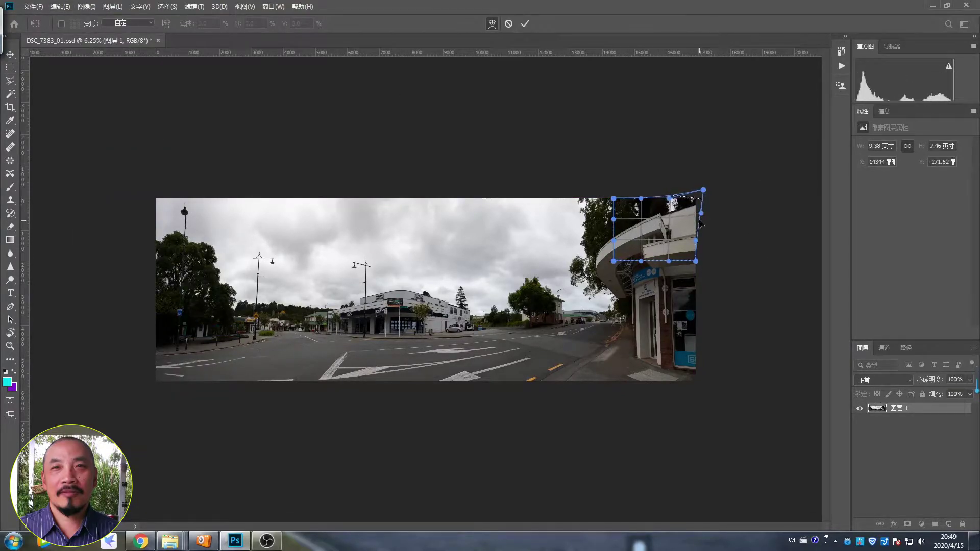
key(Return)
click(922, 542)
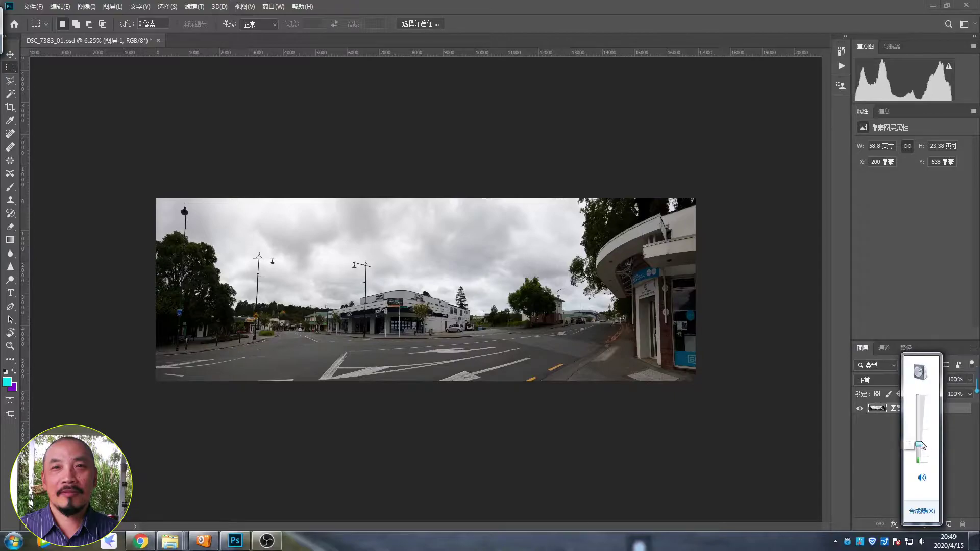
Step: Copy the layer (Ctrl+J) and in Camera Raw Filter set highlights -48, shadows +33, blacks +34, contrast +22, vibrance +20
key(ctrl+j)
key(ctrl+shift+a)
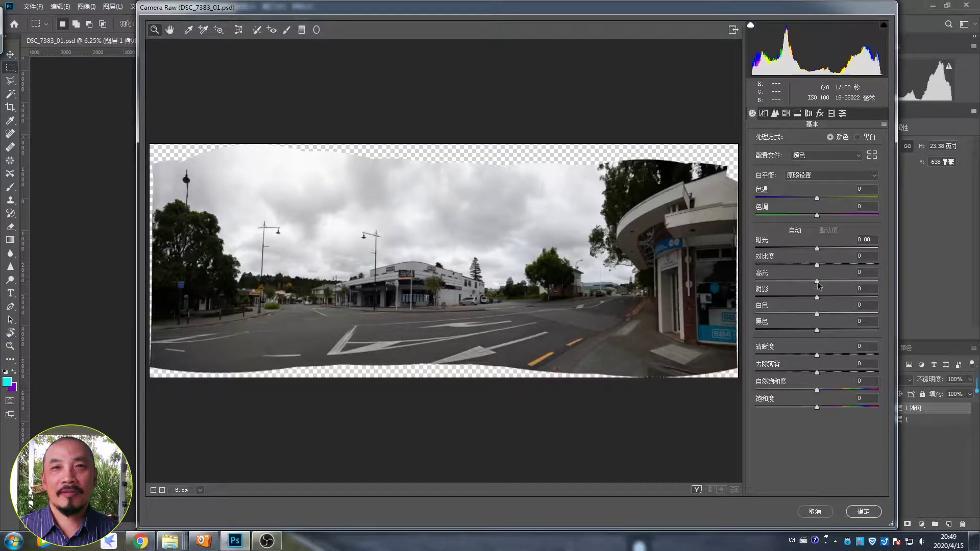
drag(817, 281, 787, 280)
drag(817, 329, 837, 330)
drag(817, 298, 837, 297)
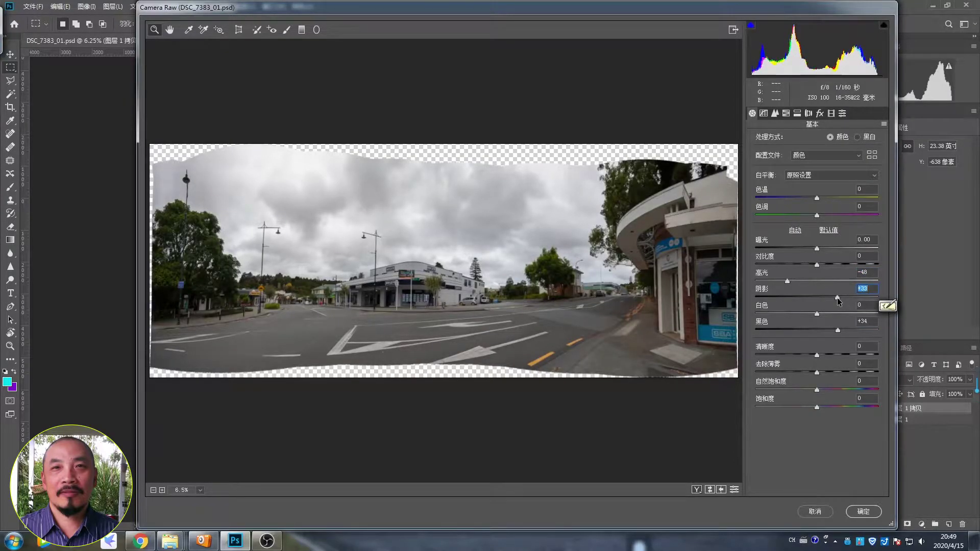
drag(817, 265, 830, 265)
click(861, 381)
text(1)
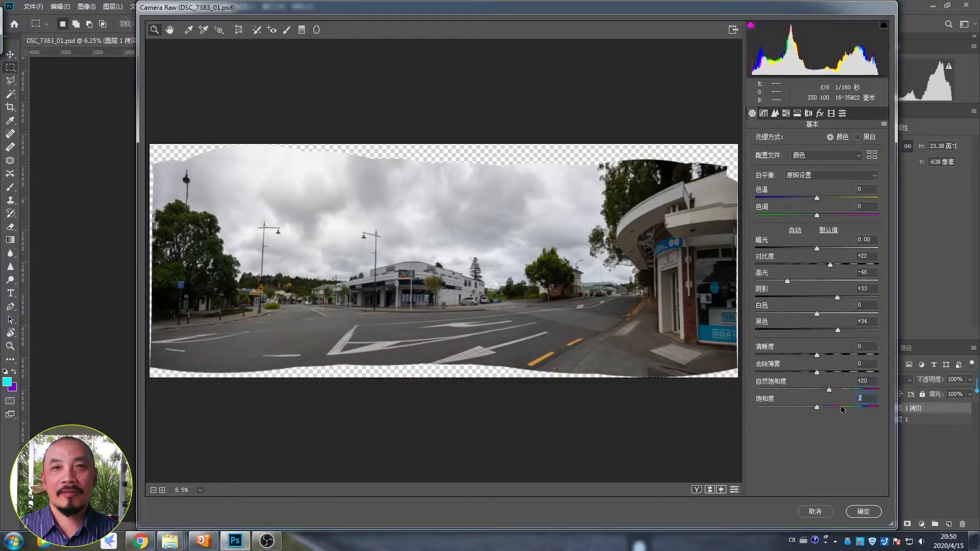